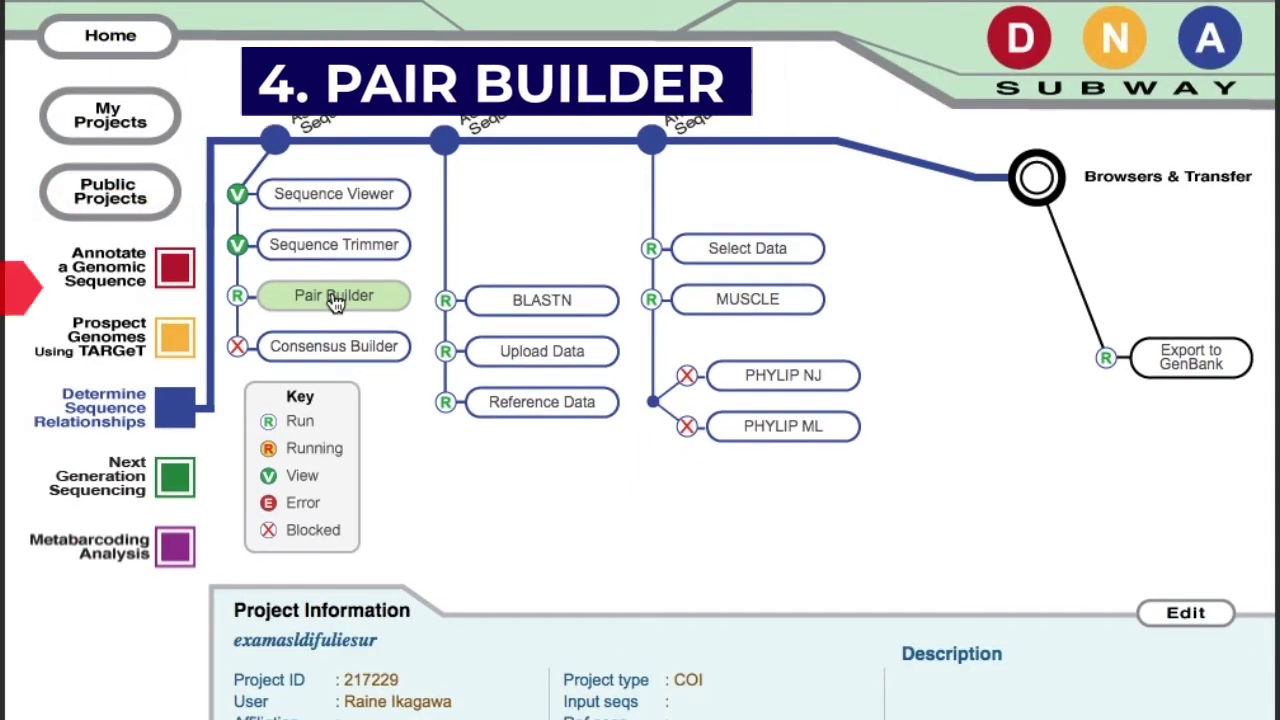
# - Open Pair Builder and reverse-complement the reverse reads horsefly-R, mosquito-1R, mosquito-2R, mosquito-3R and mosquito-4R
pyautogui.click(334, 298)
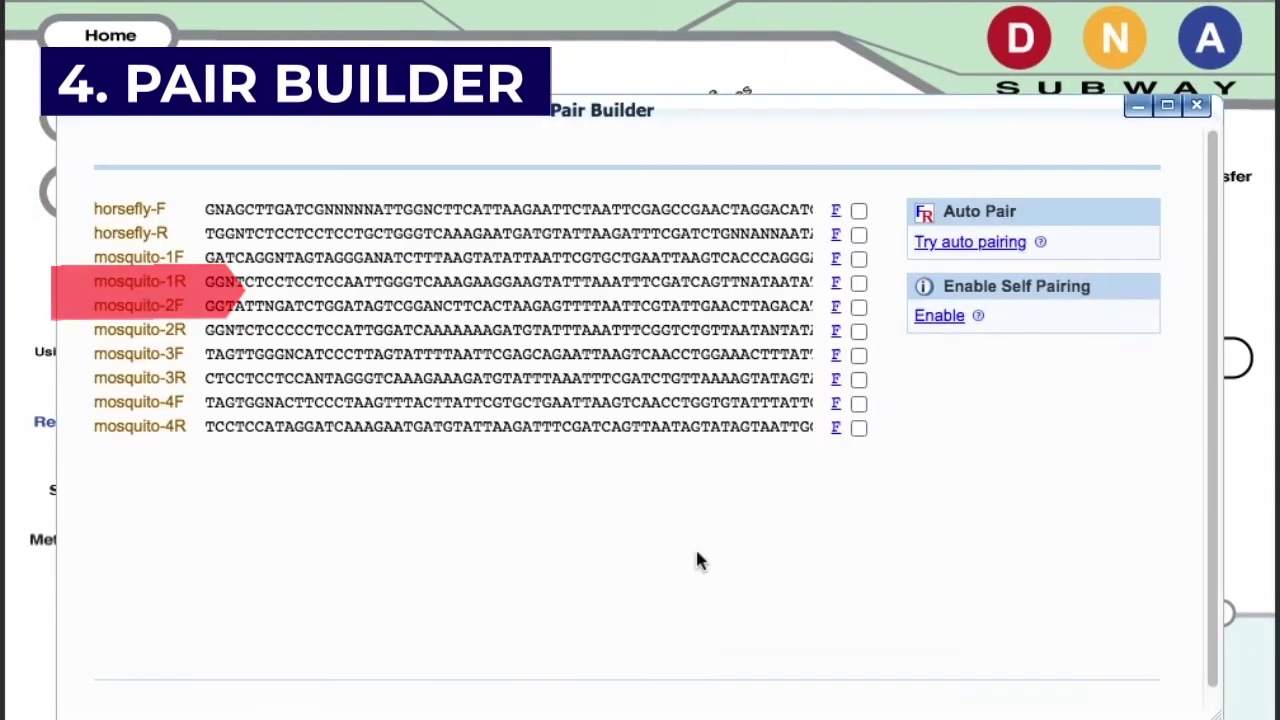
pyautogui.click(837, 283)
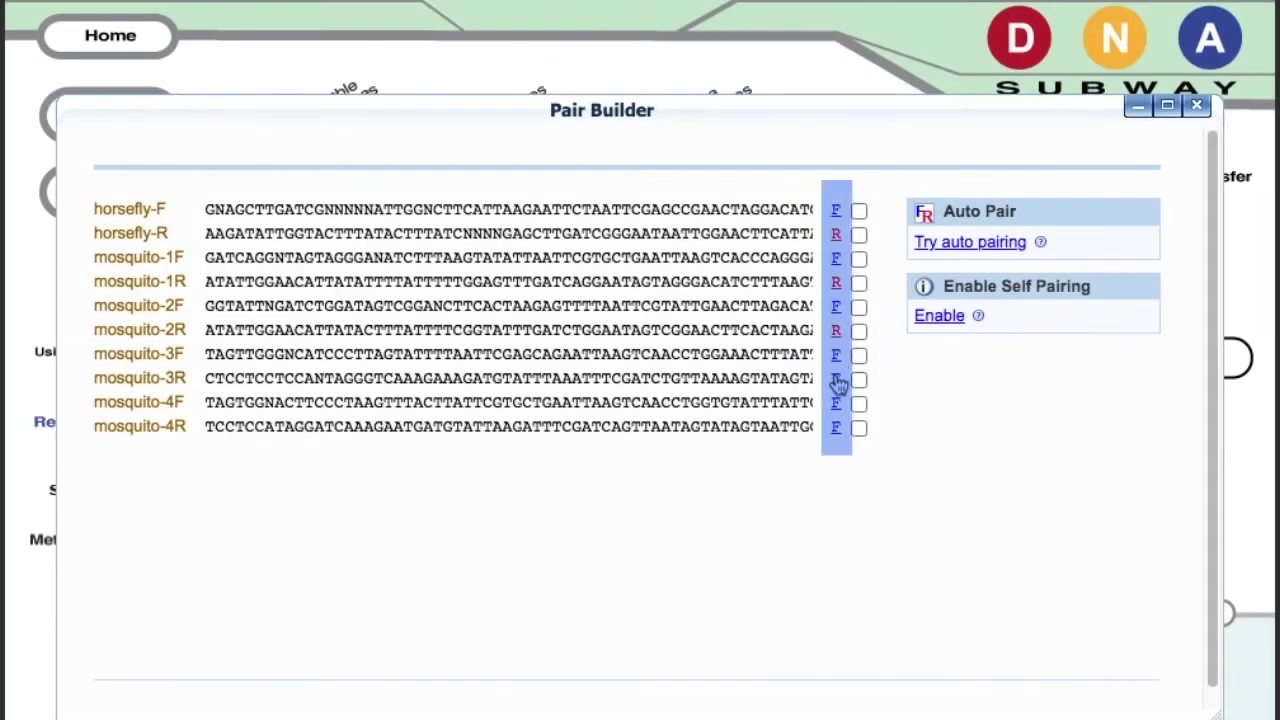
pyautogui.click(836, 380)
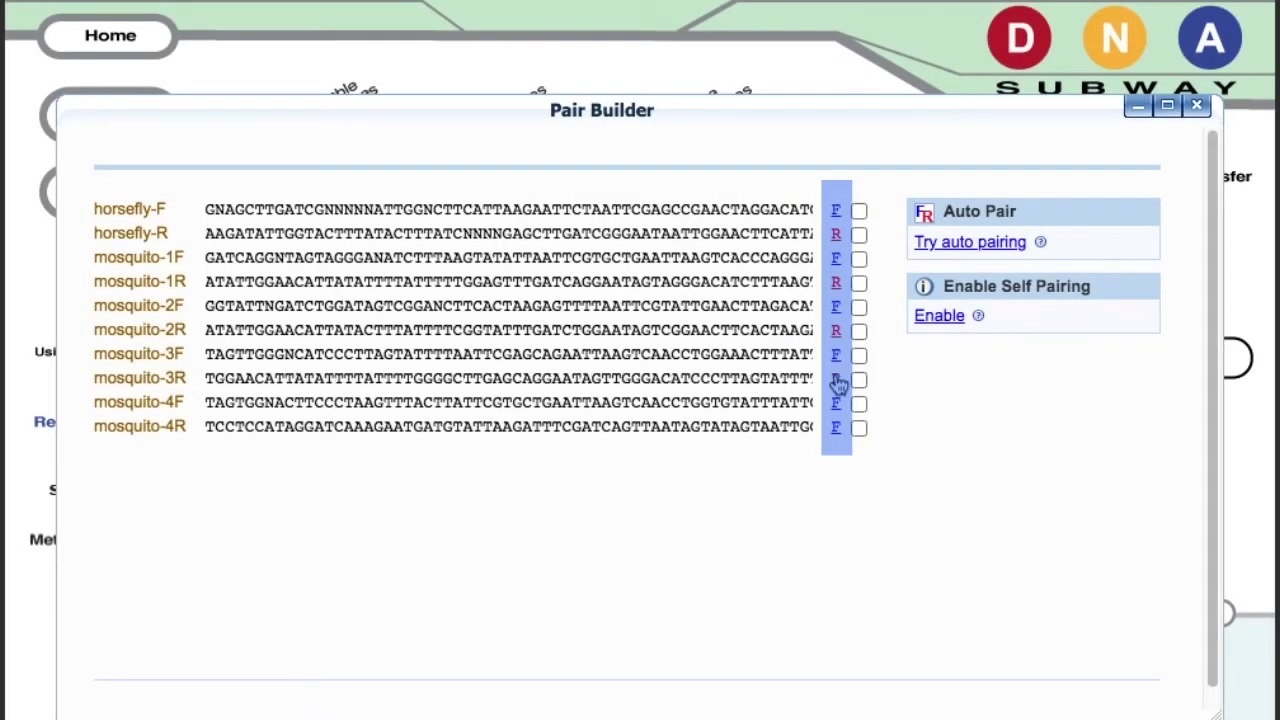
pyautogui.click(838, 428)
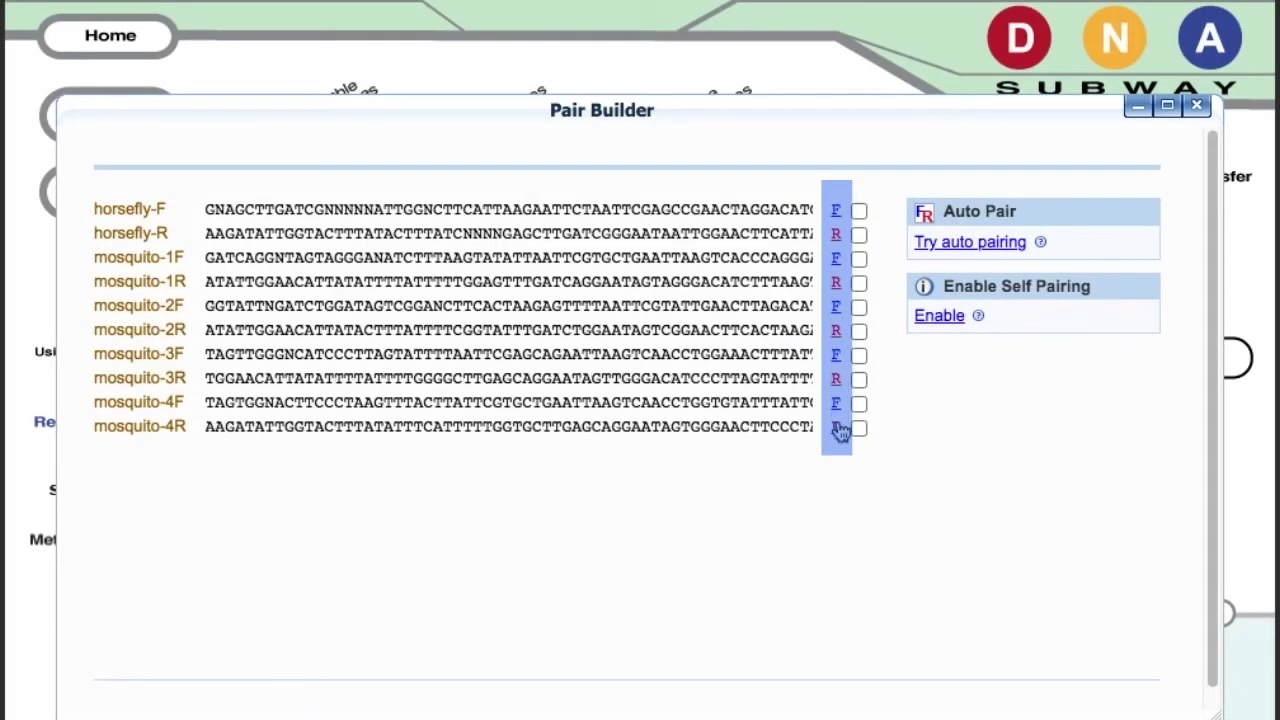
# - Pair the forward and reverse reads of horsefly and mosquito-1 through mosquito-4, and save the pairs
pyautogui.click(859, 211)
pyautogui.click(859, 235)
pyautogui.click(682, 275)
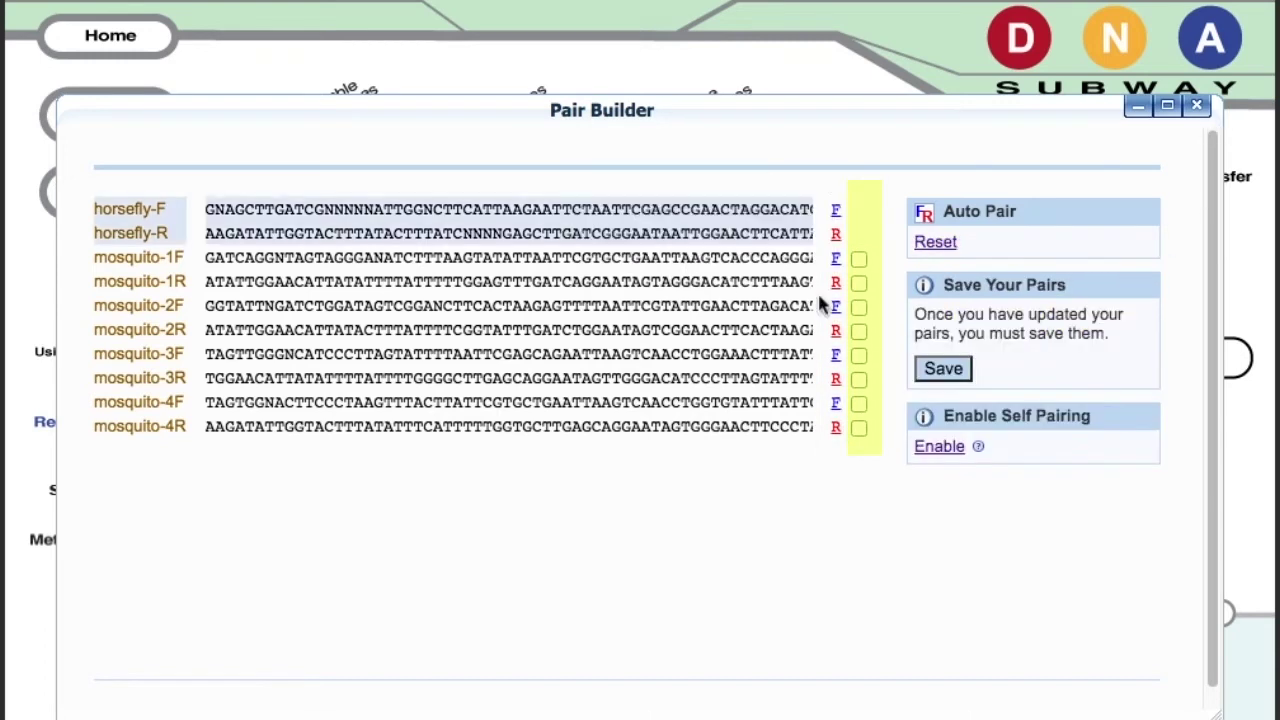
pyautogui.click(859, 285)
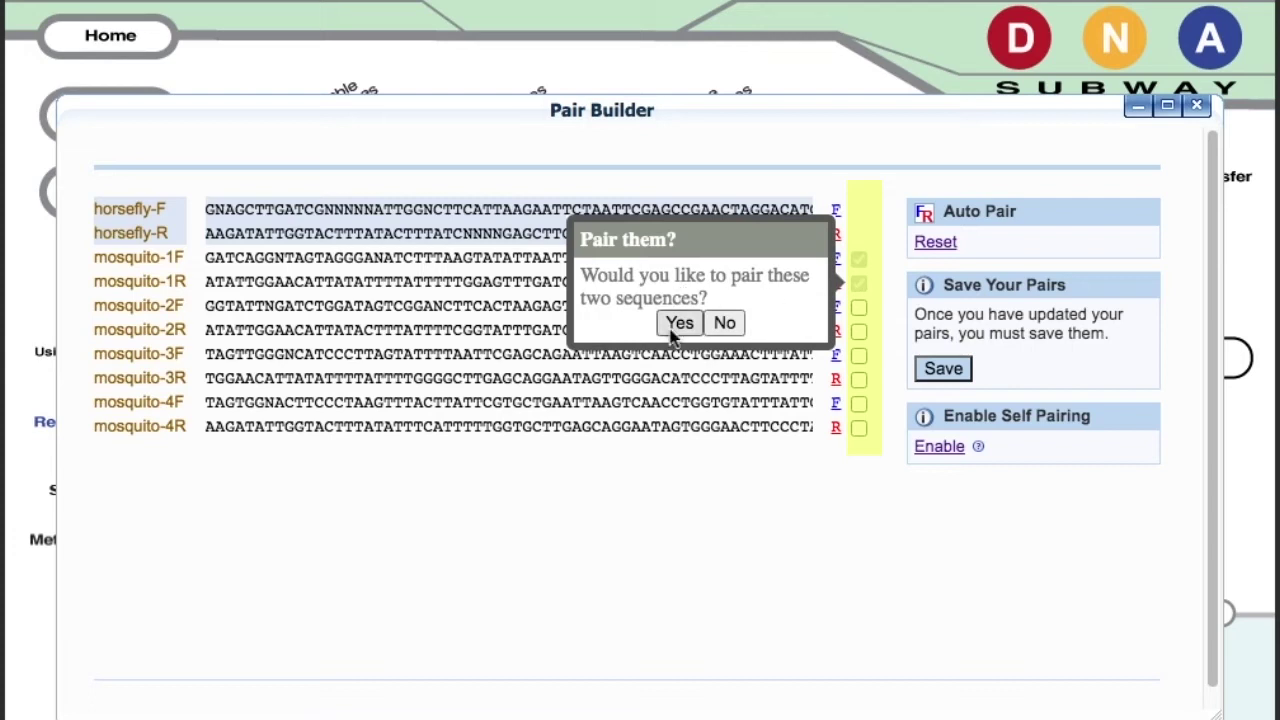
pyautogui.click(678, 322)
pyautogui.click(859, 333)
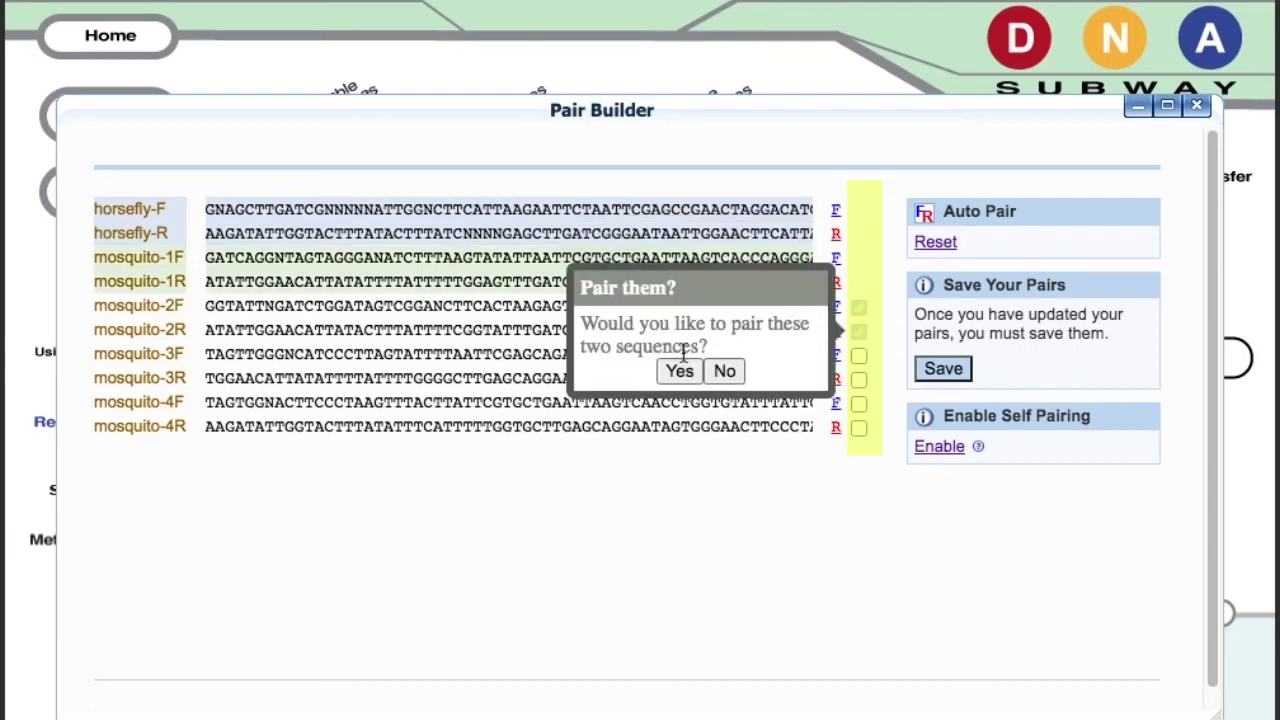
pyautogui.click(677, 369)
pyautogui.click(859, 380)
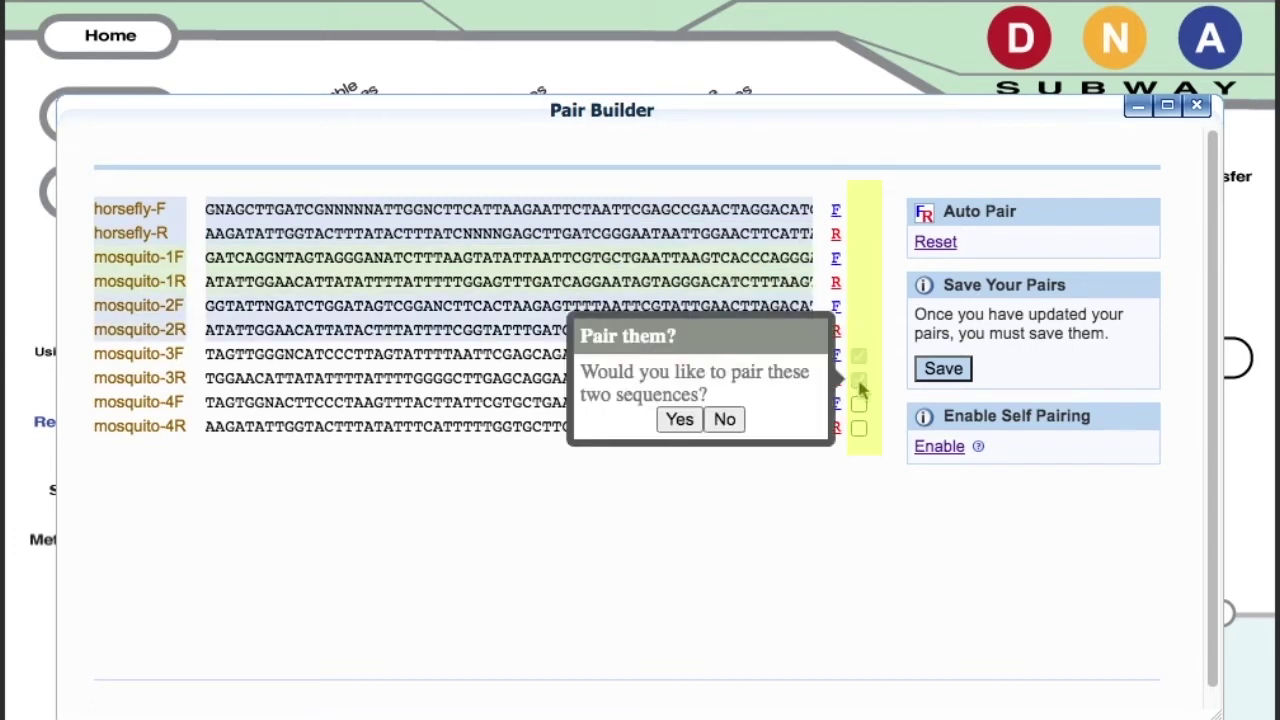
pyautogui.click(677, 417)
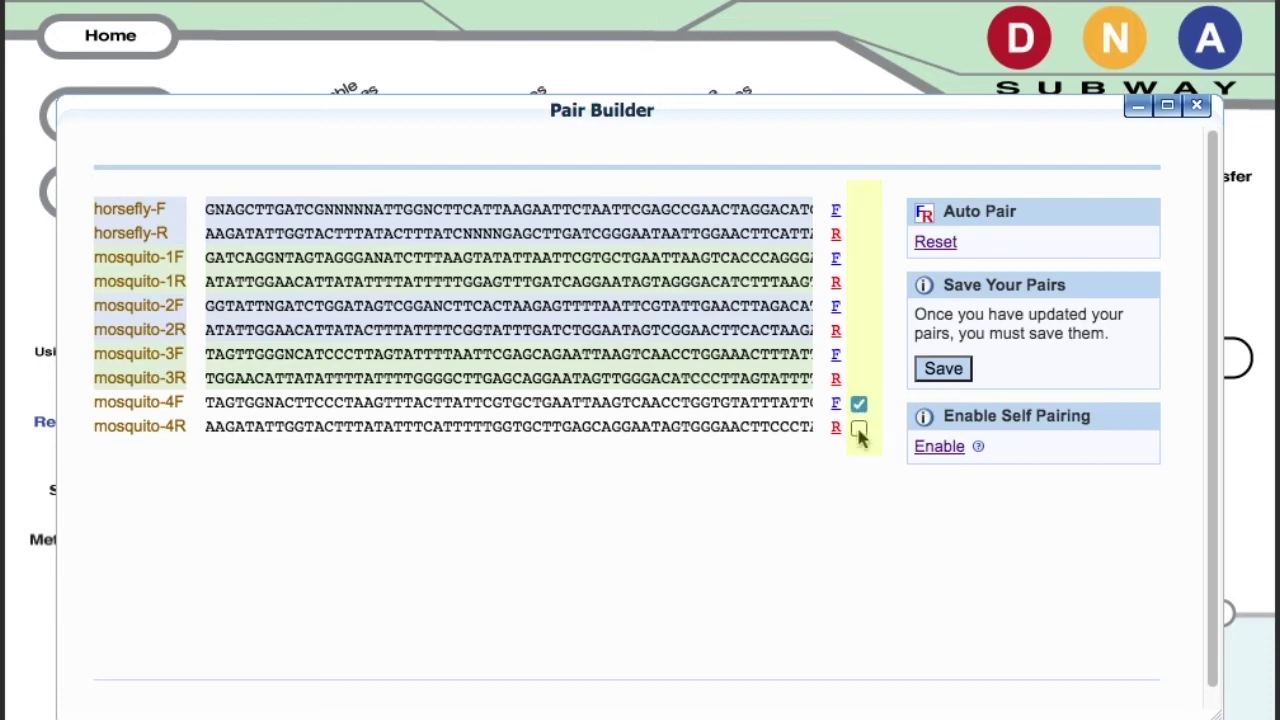
pyautogui.click(859, 430)
pyautogui.click(677, 467)
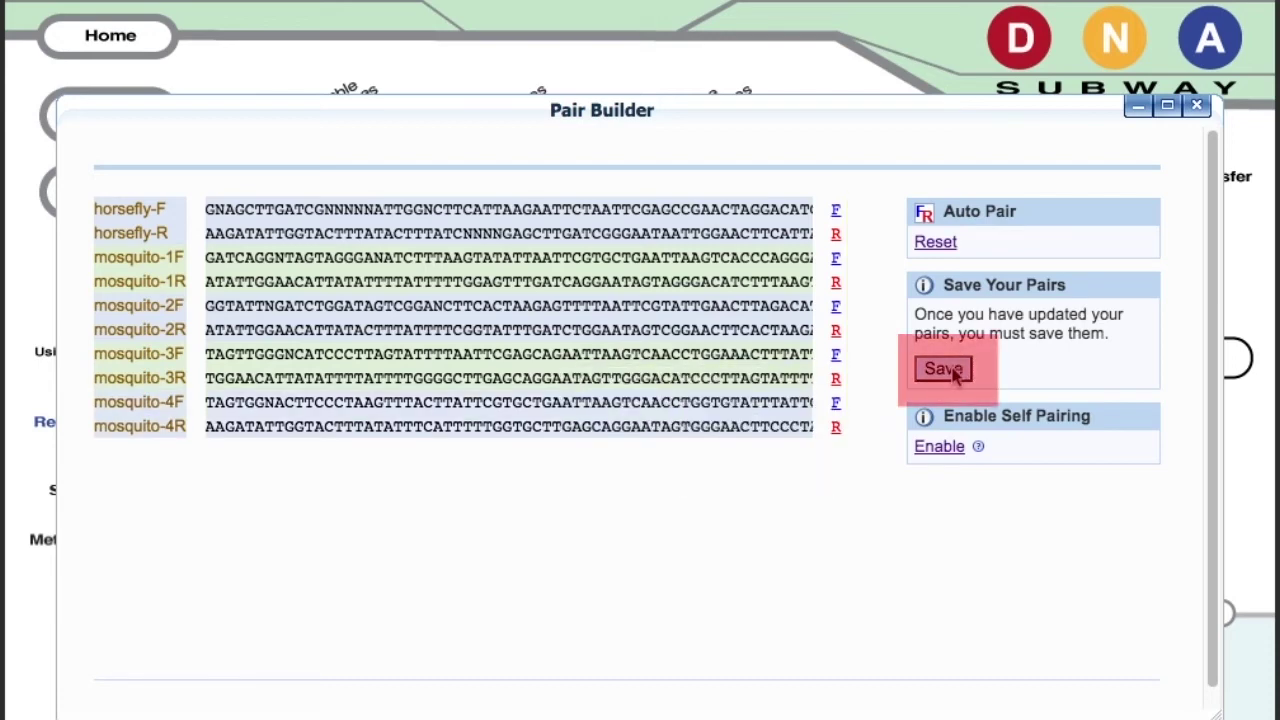
pyautogui.click(945, 369)
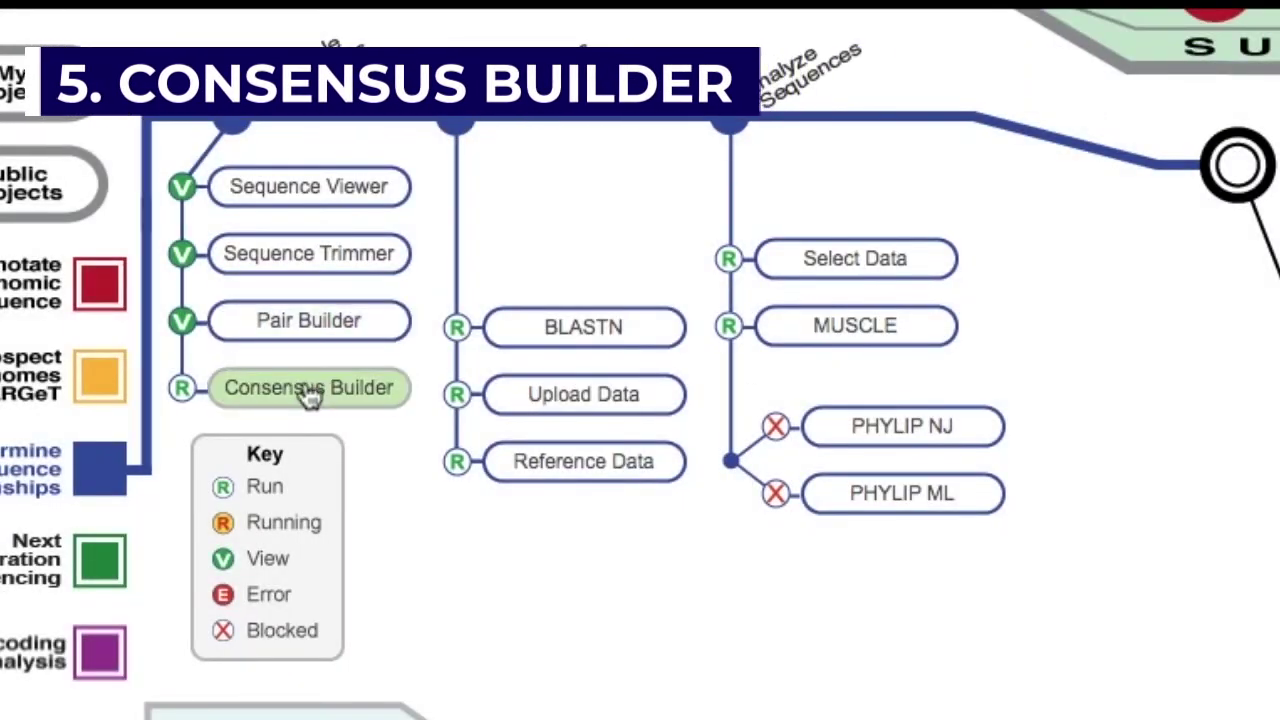
# - Run the Consensus Builder on the saved pairs and open the Consensus Editor
pyautogui.click(309, 391)
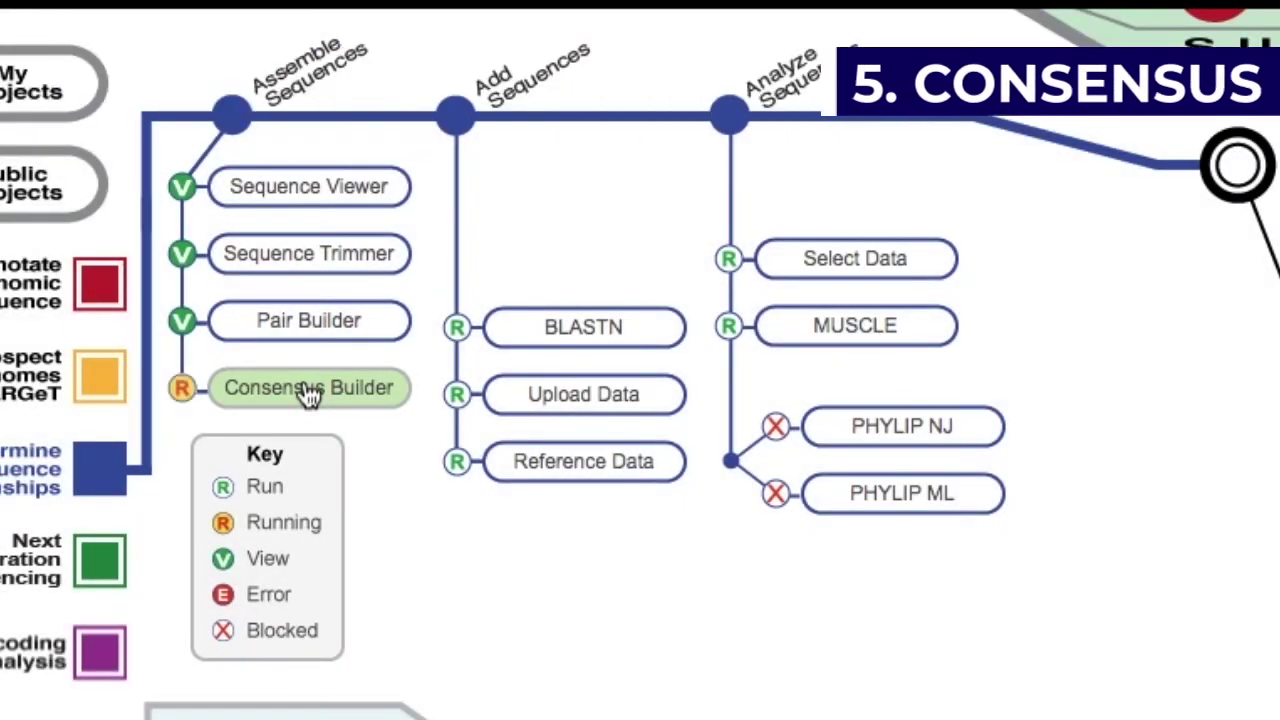
pyautogui.click(307, 389)
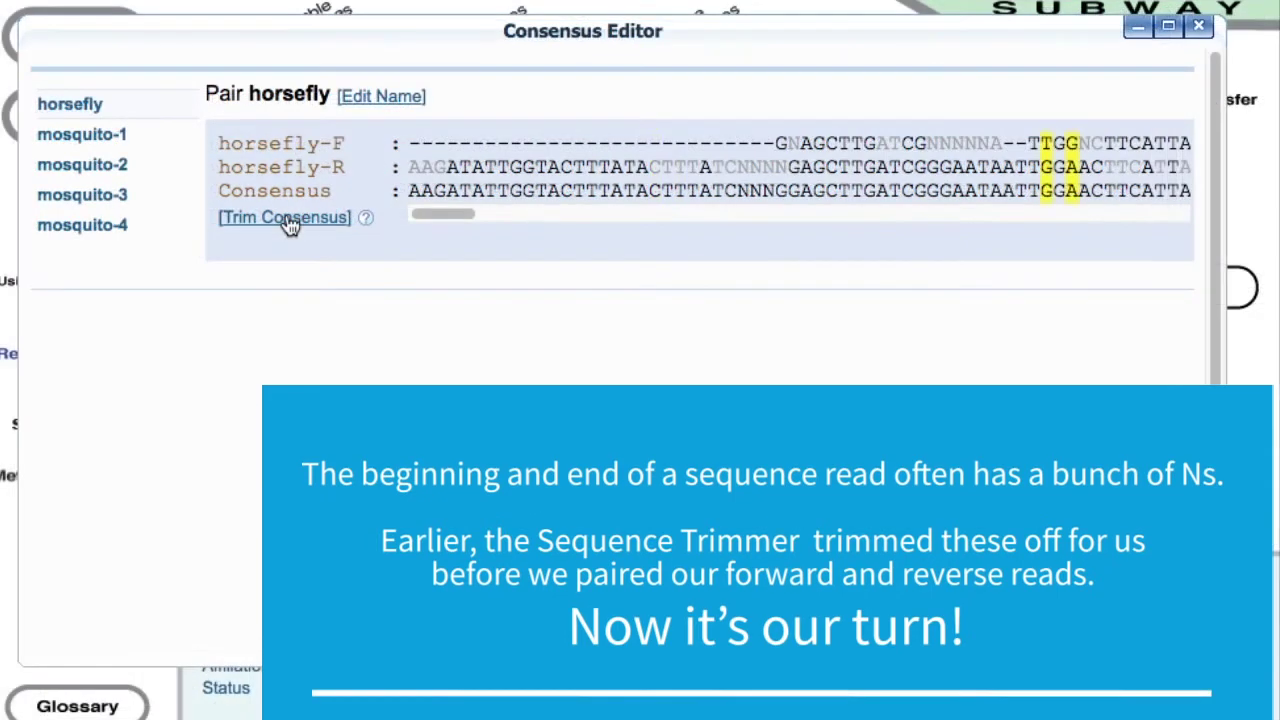
# - Enter trim mode for the horsefly consensus and mark the last 36 bp at its right end for trimming
pyautogui.moveTo(287, 225)
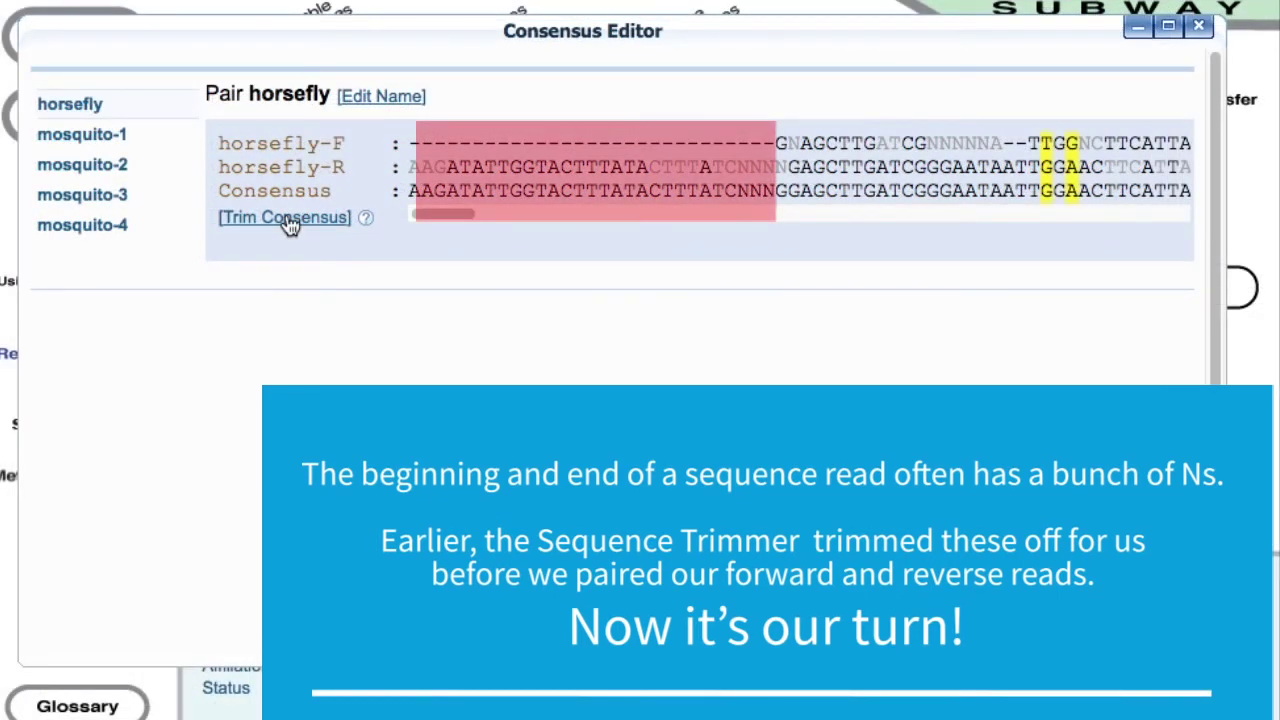
pyautogui.click(287, 225)
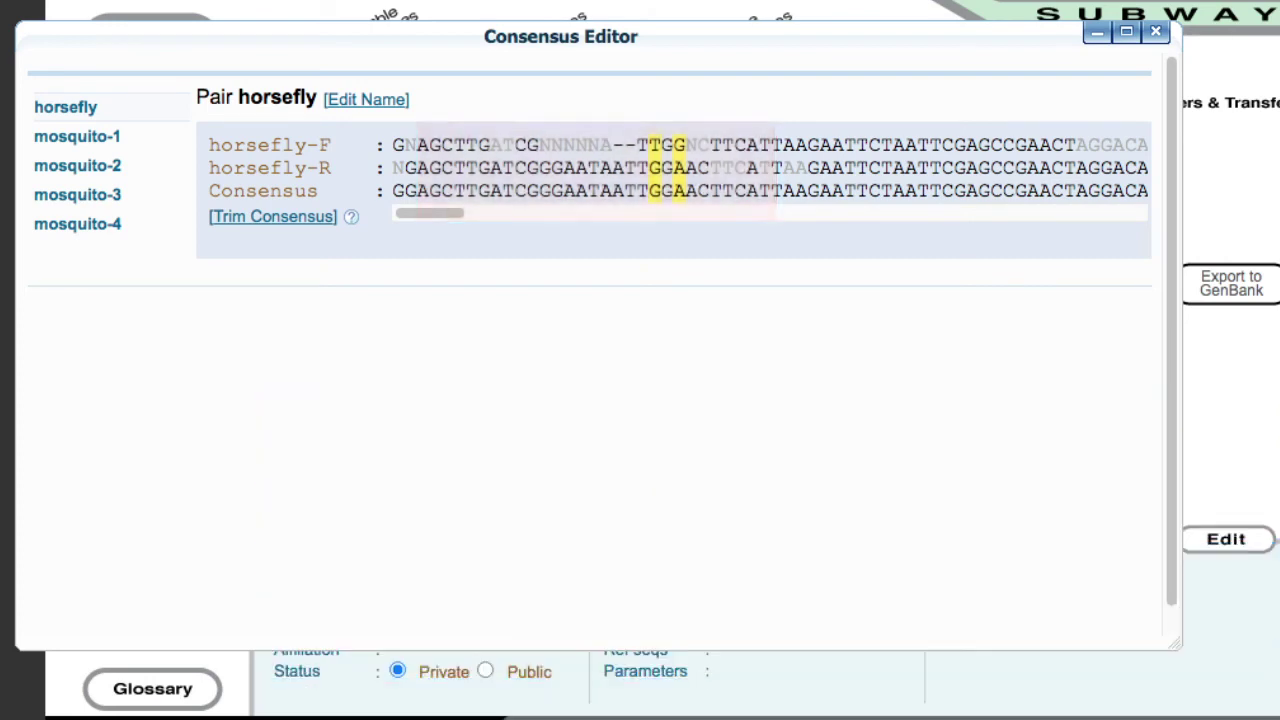
pyautogui.moveTo(280, 223)
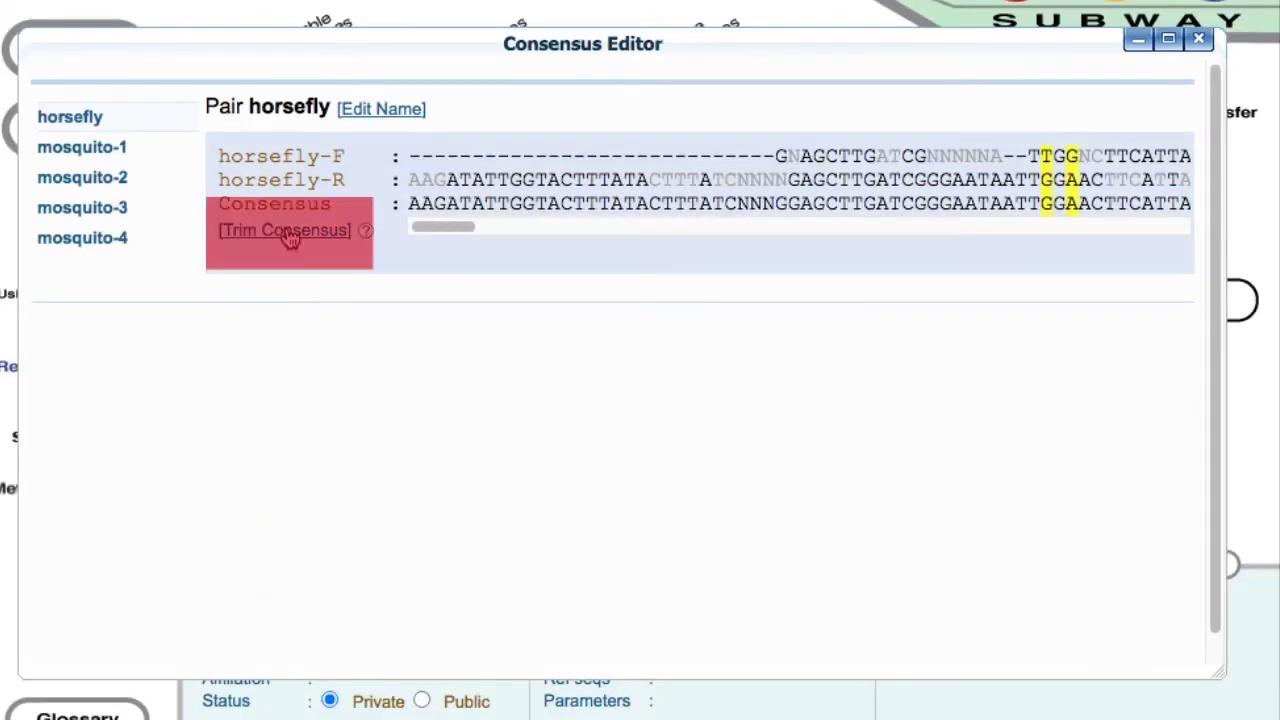
pyautogui.click(286, 231)
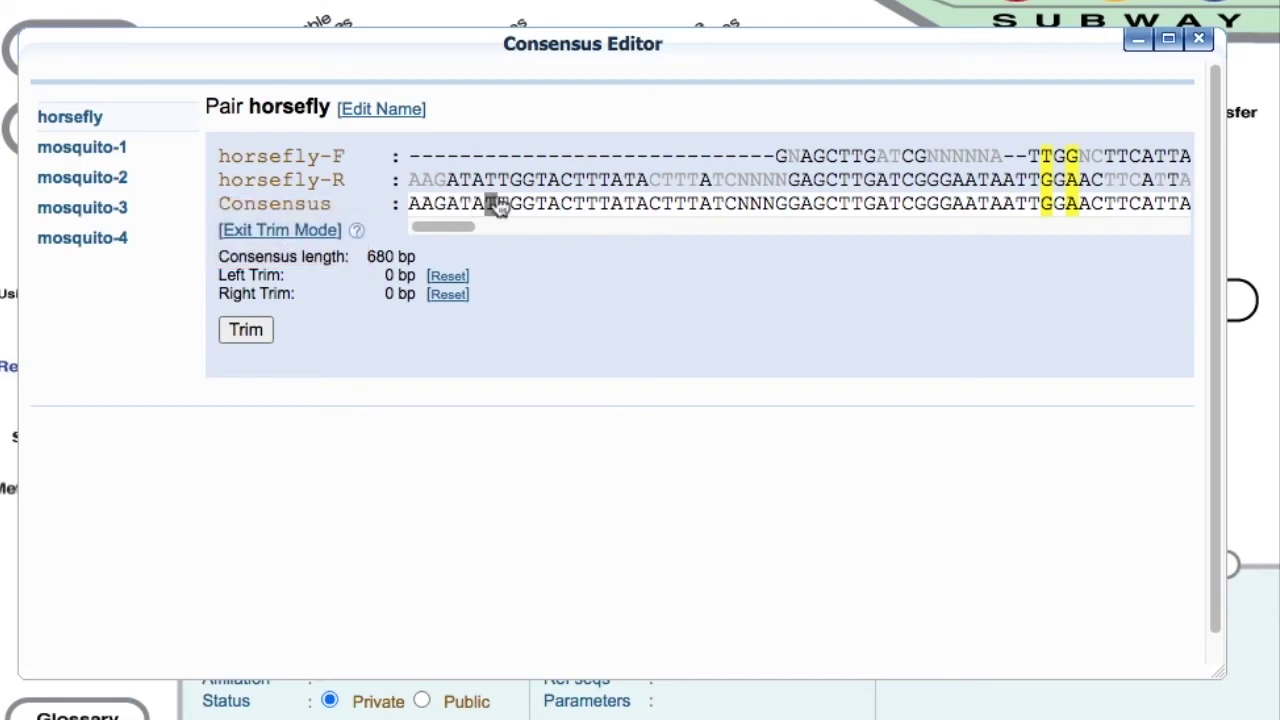
pyautogui.hscroll(5, 776, 212)
pyautogui.hscroll(10, 776, 212)
pyautogui.click(742, 206)
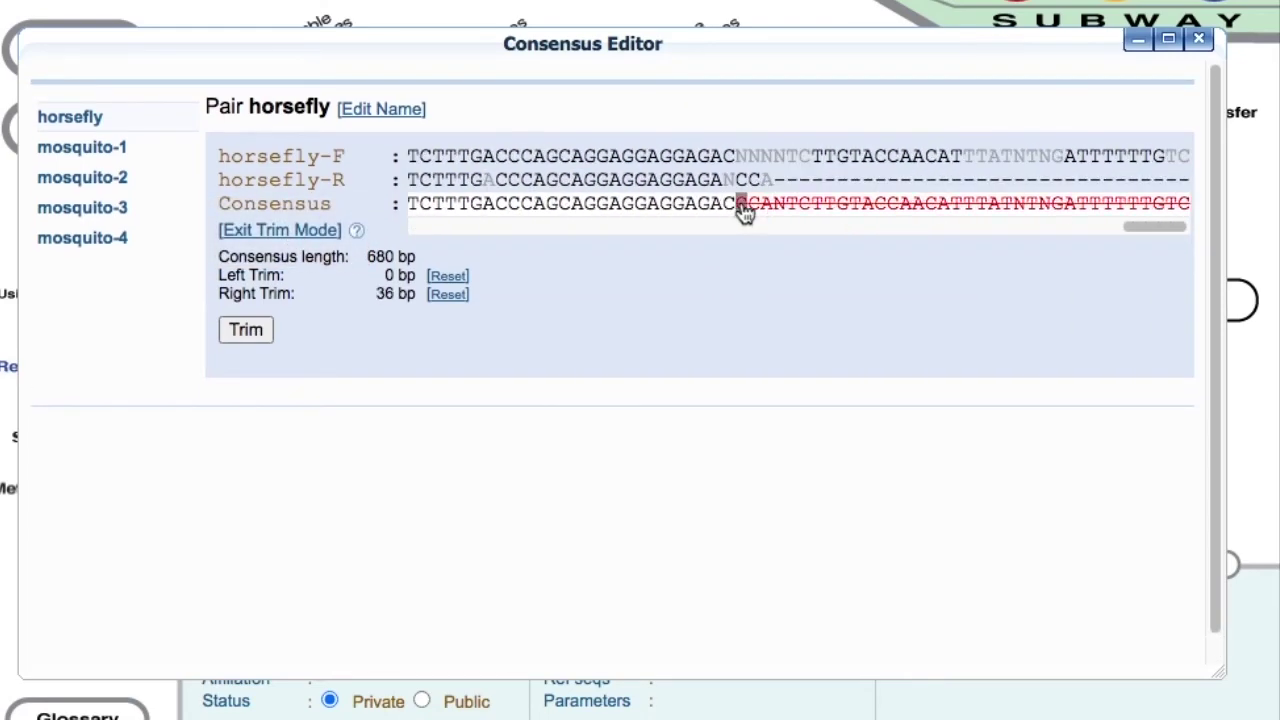
pyautogui.click(707, 230)
# - Trim the left end of the horsefly consensus so that it starts at GGAGCTTGATCG, and close the Consensus Editor
pyautogui.hscroll(-10, 707, 332)
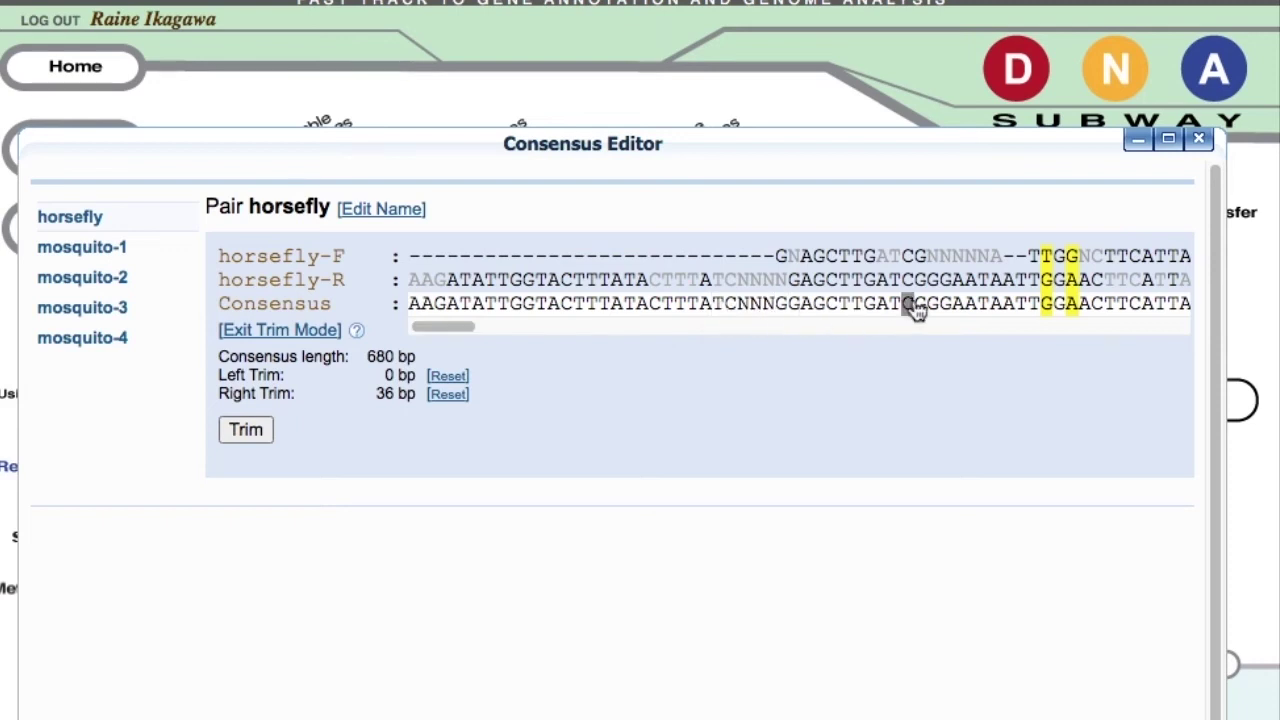
pyautogui.click(766, 305)
pyautogui.click(1201, 140)
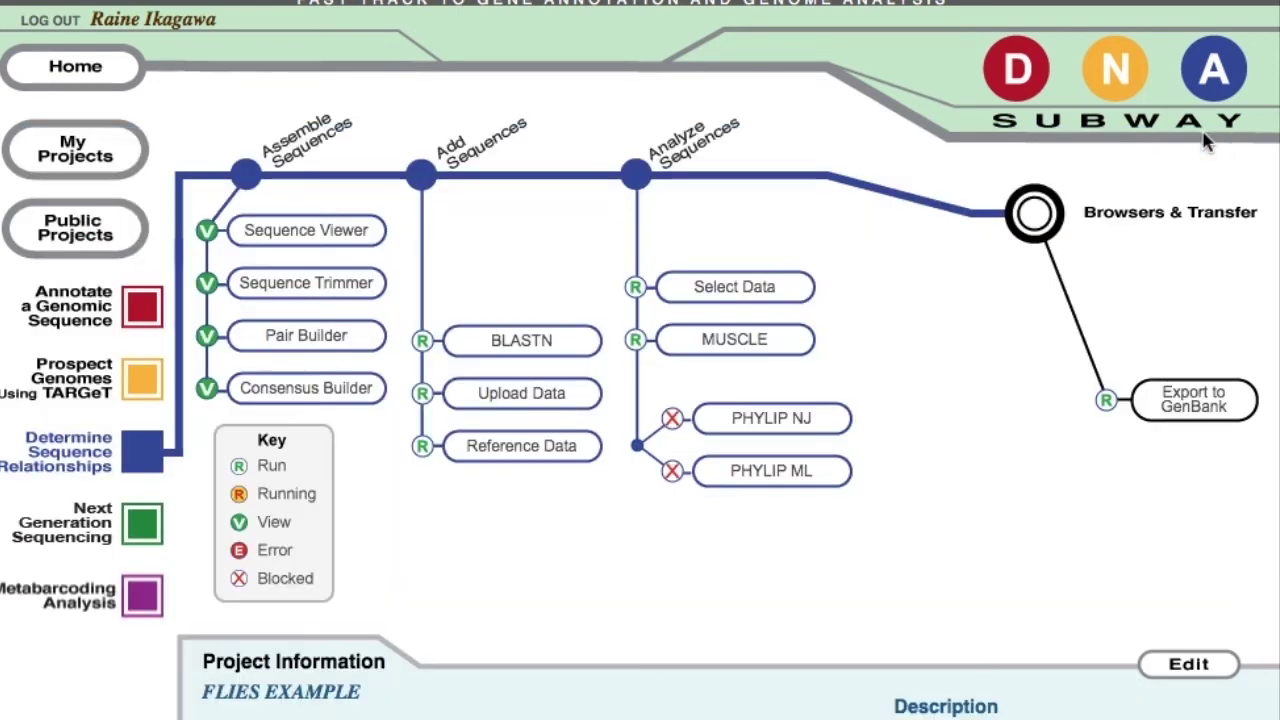
# - Run BLASTN on the horsefly consensus sequence, view its list of matches and close the results
pyautogui.click(468, 346)
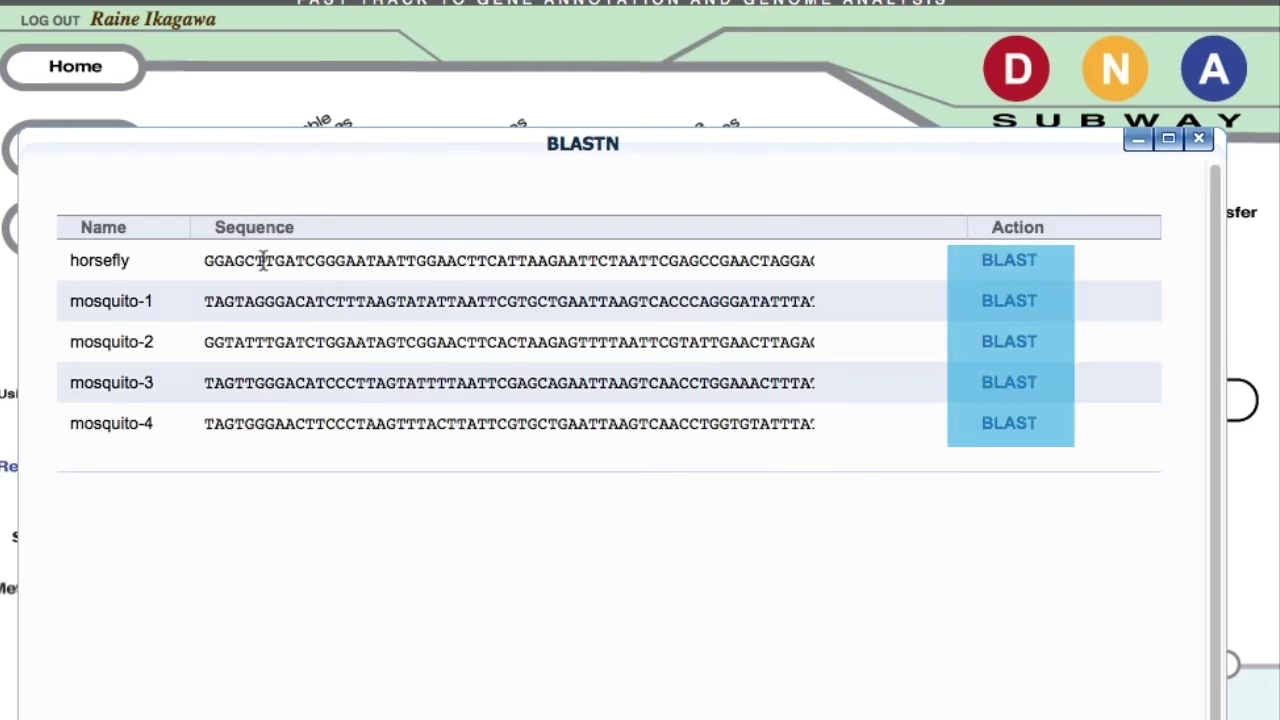
pyautogui.click(1000, 262)
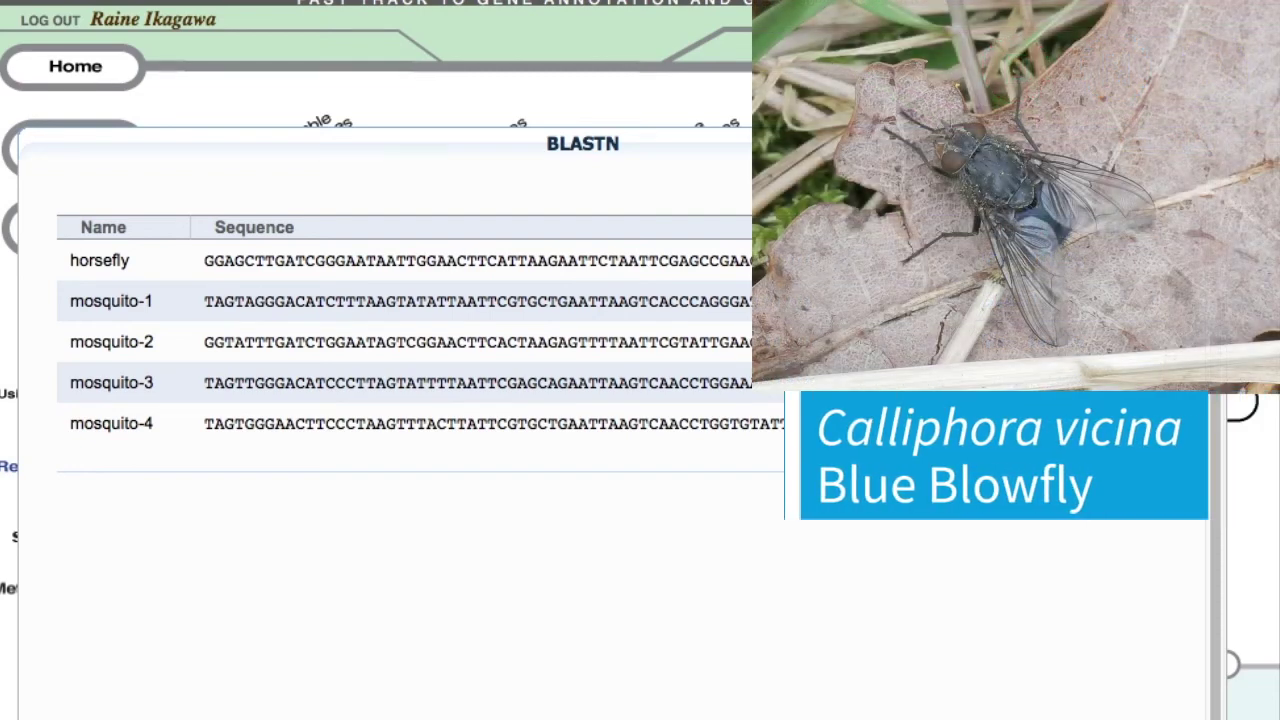
pyautogui.click(1010, 262)
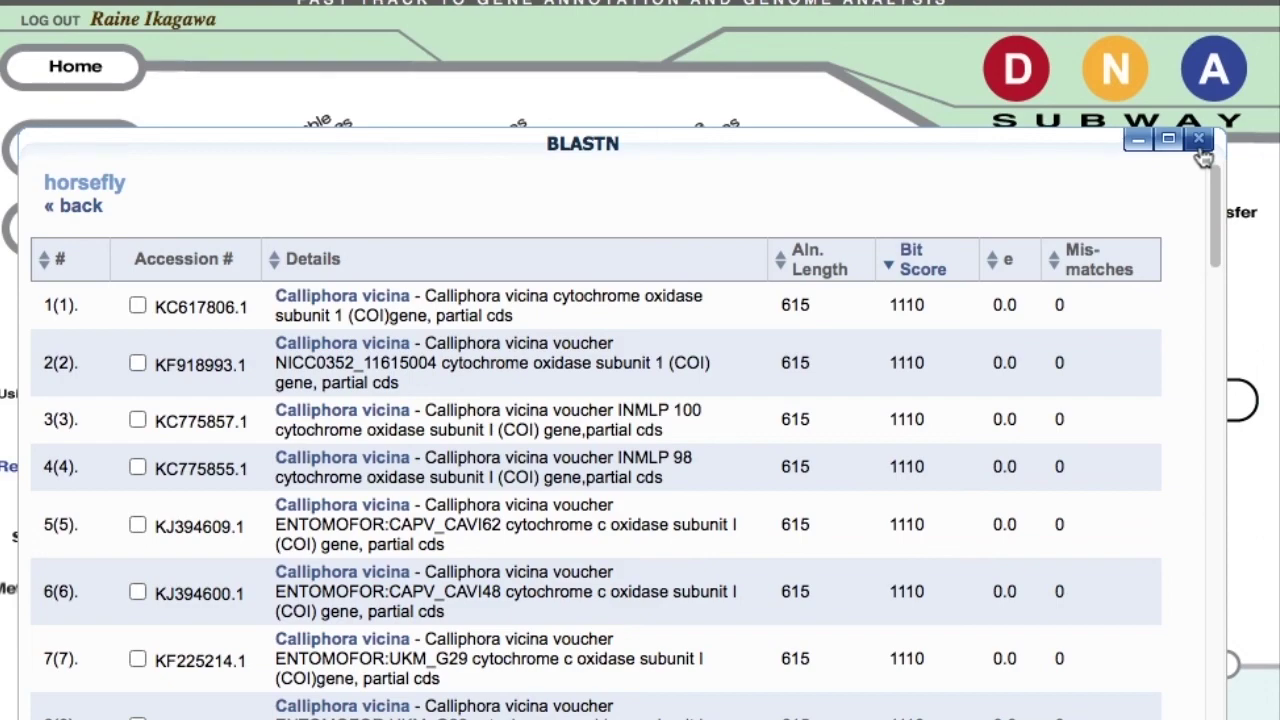
pyautogui.click(1199, 139)
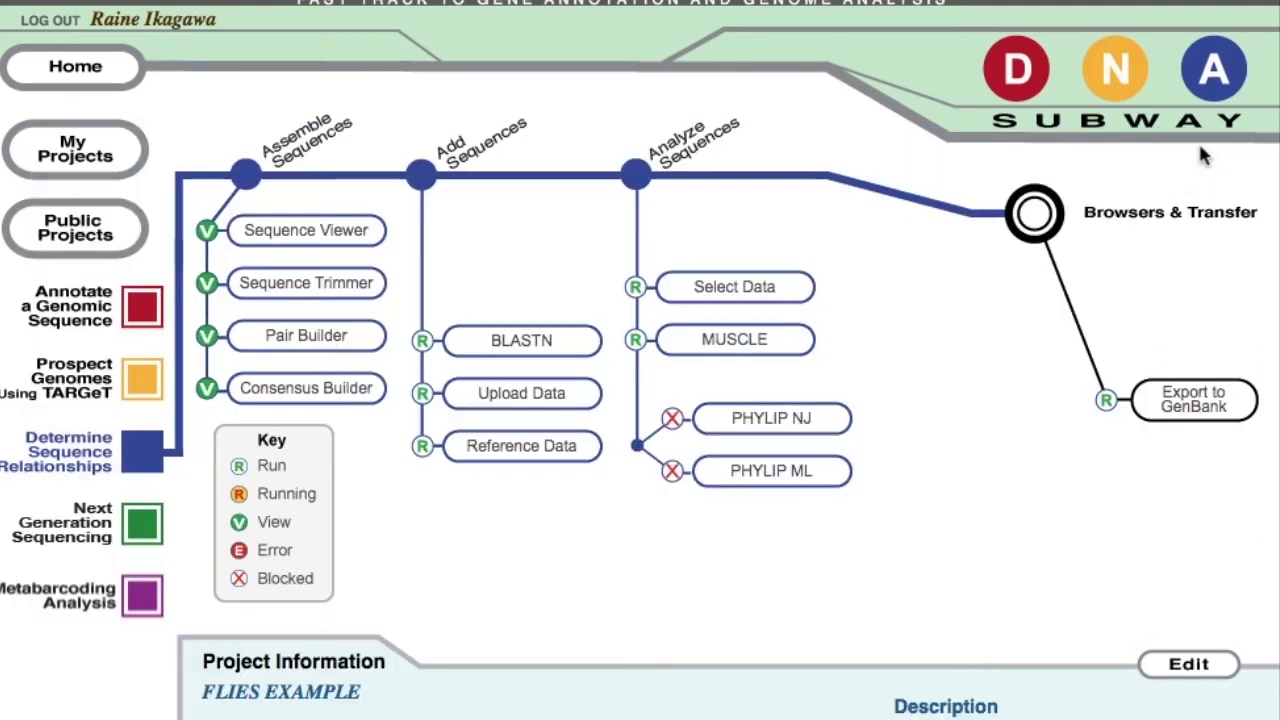
# - Run BLASTN on the mosquito-1 consensus sequence and open its list of matches
pyautogui.click(551, 342)
pyautogui.click(1010, 303)
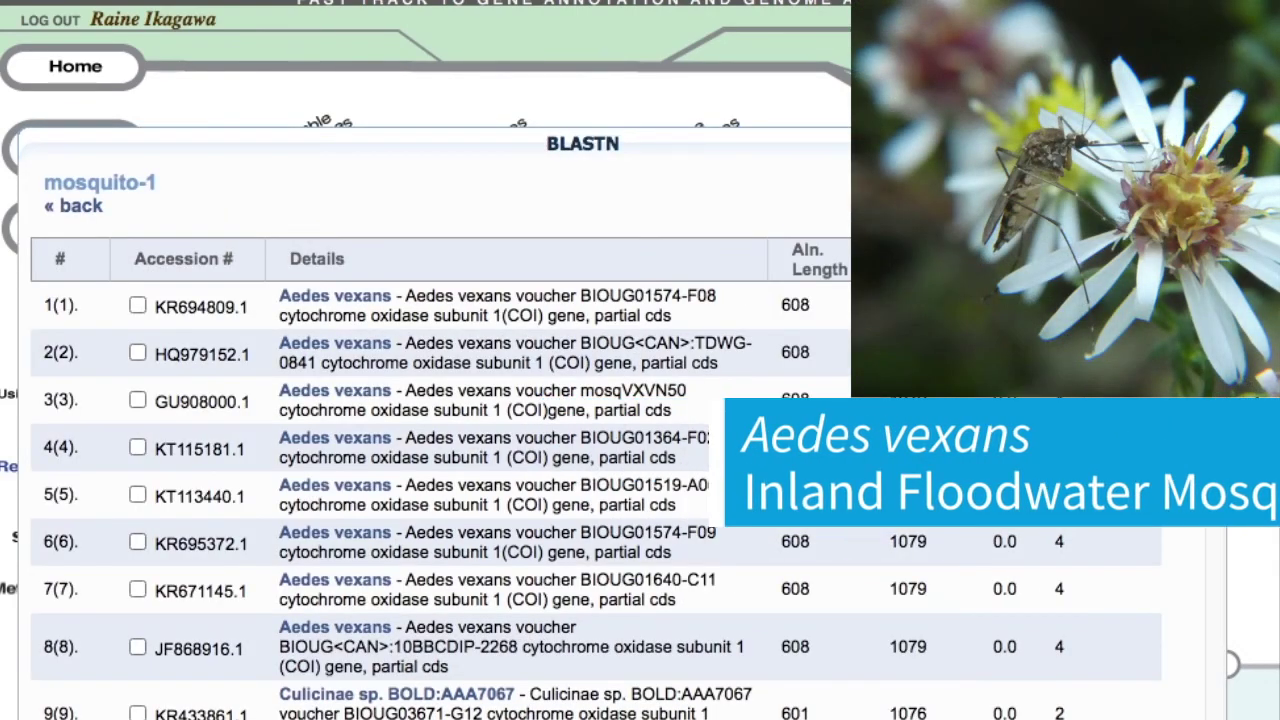